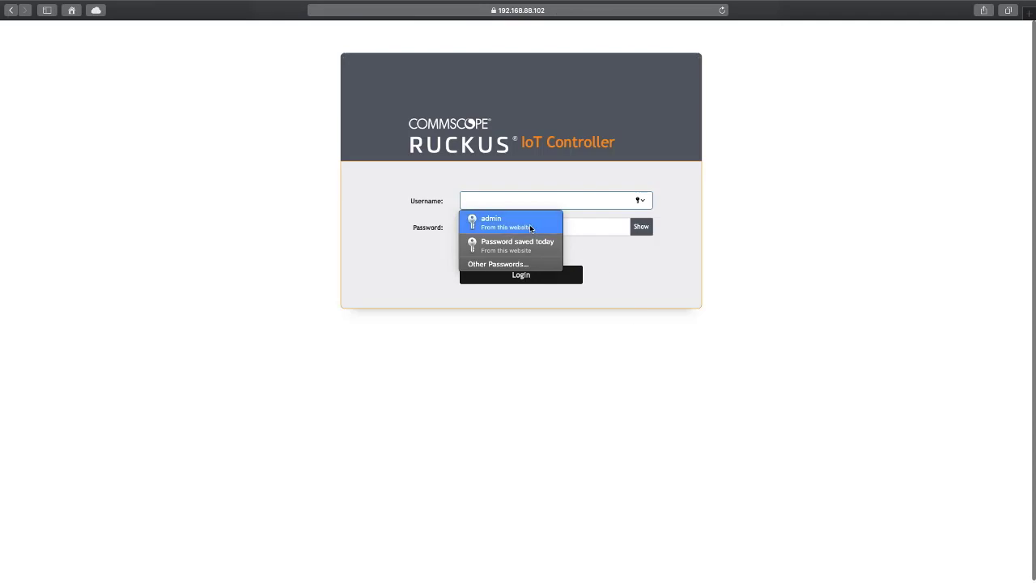
Log in with the saved admin credentials and dismiss the red license warning
click(530, 224)
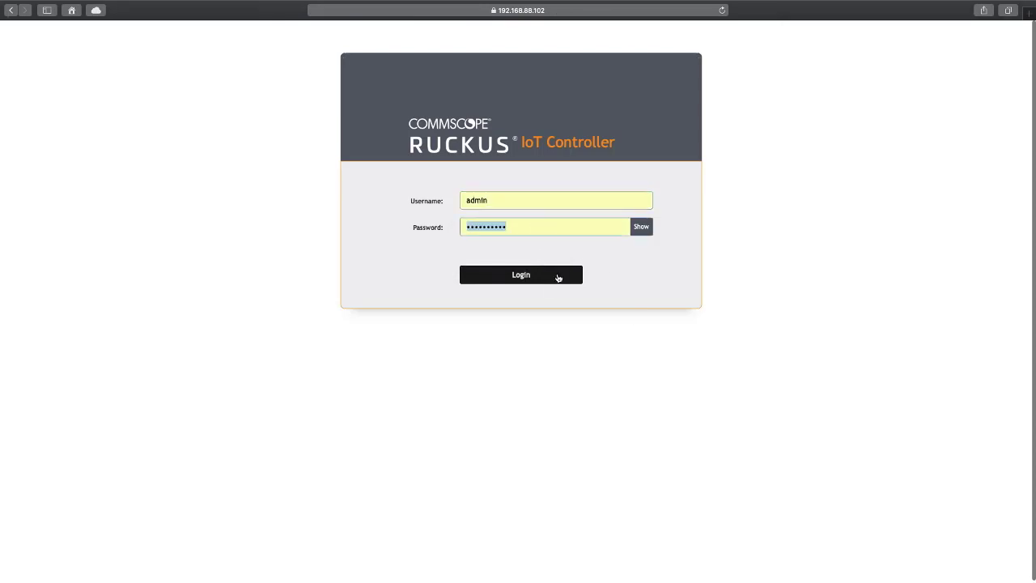
click(543, 278)
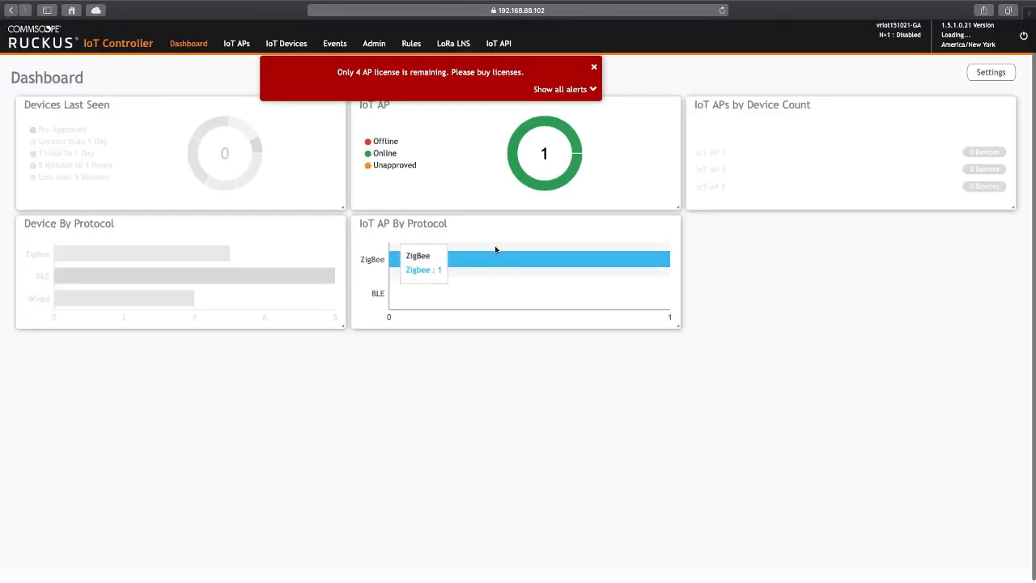
click(596, 69)
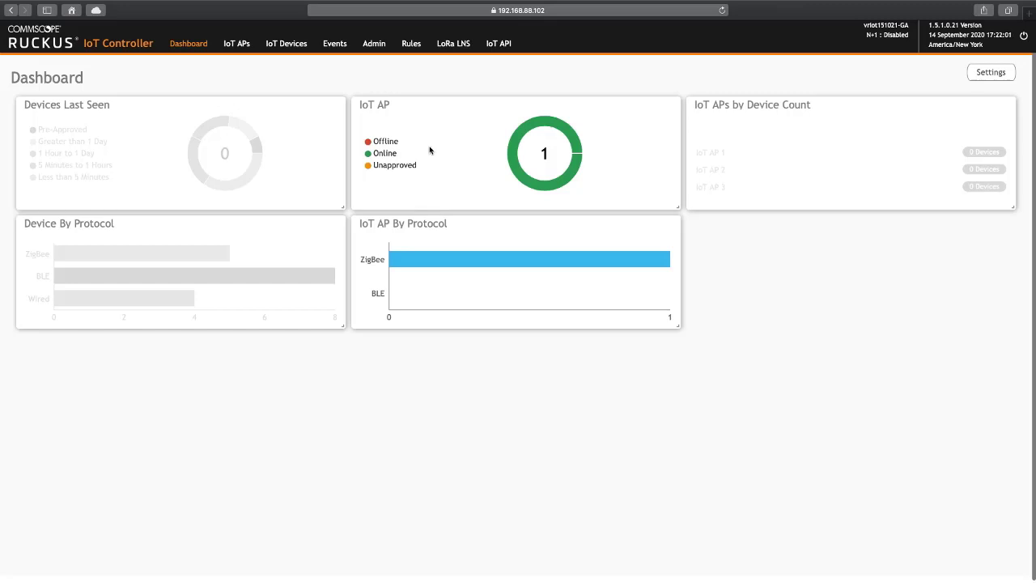
Check the IoT Devices list, then return to the IoT APs list showing the R510 ZIGBEE AP
click(234, 46)
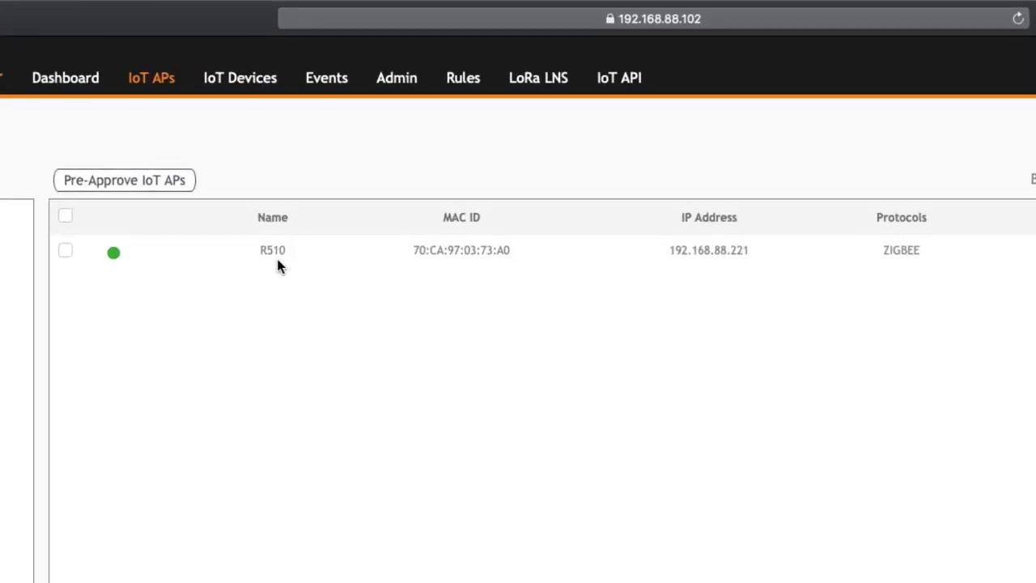
click(247, 81)
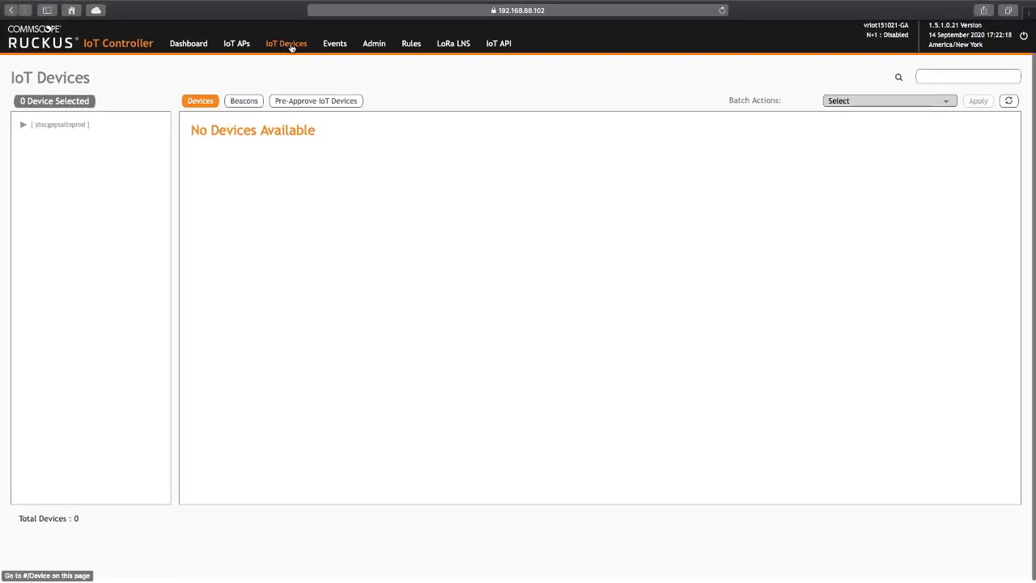
click(241, 47)
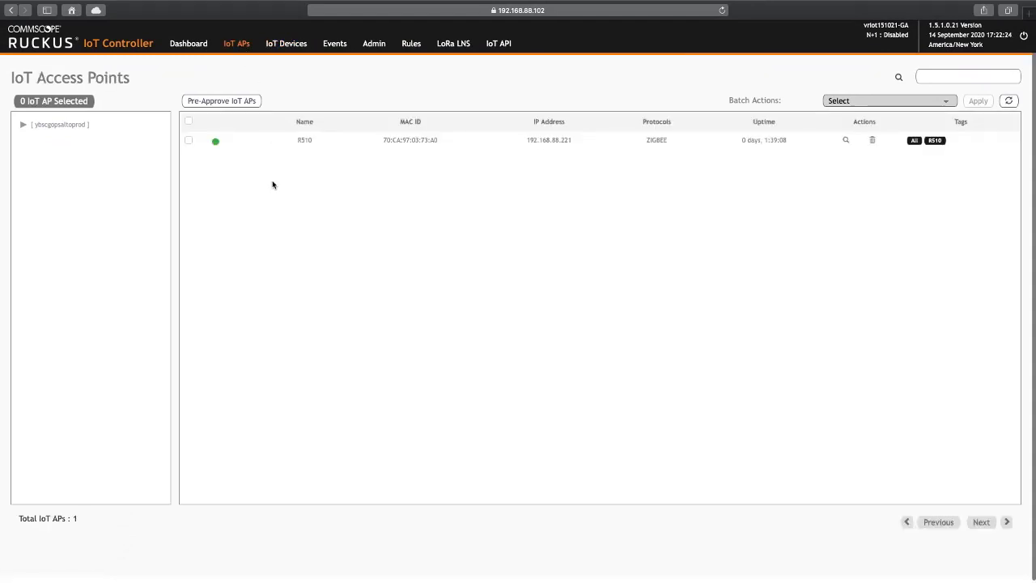
Scan through R510, accept the discovered Samjin zigbee sensor as BDDOOR01, and stop scanning
click(311, 140)
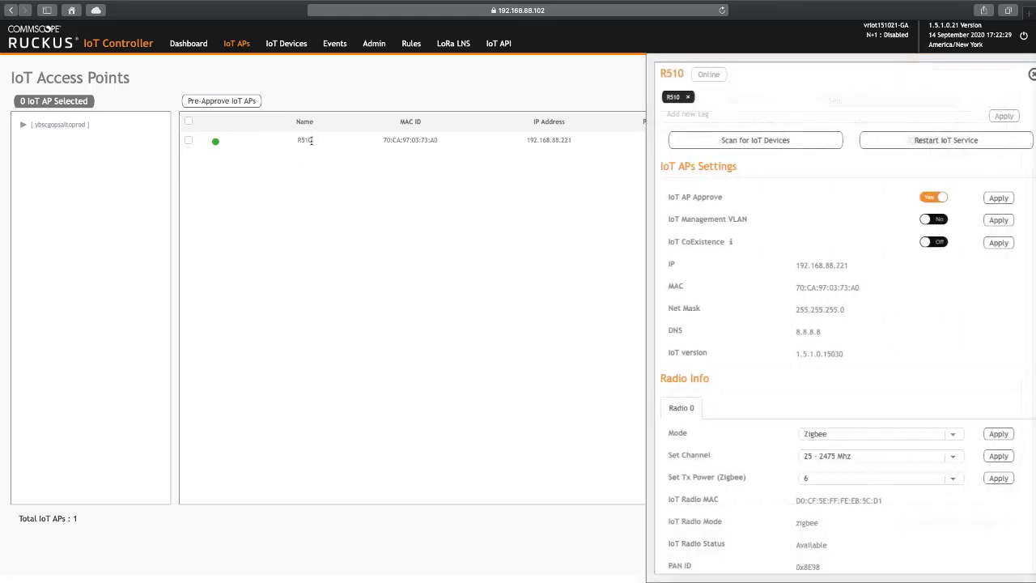
click(728, 143)
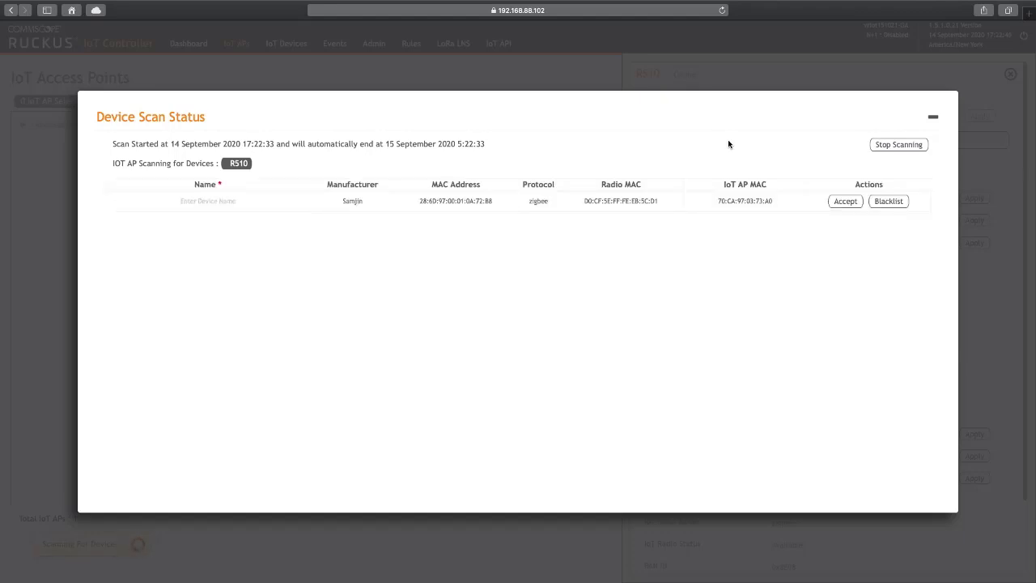
click(214, 202)
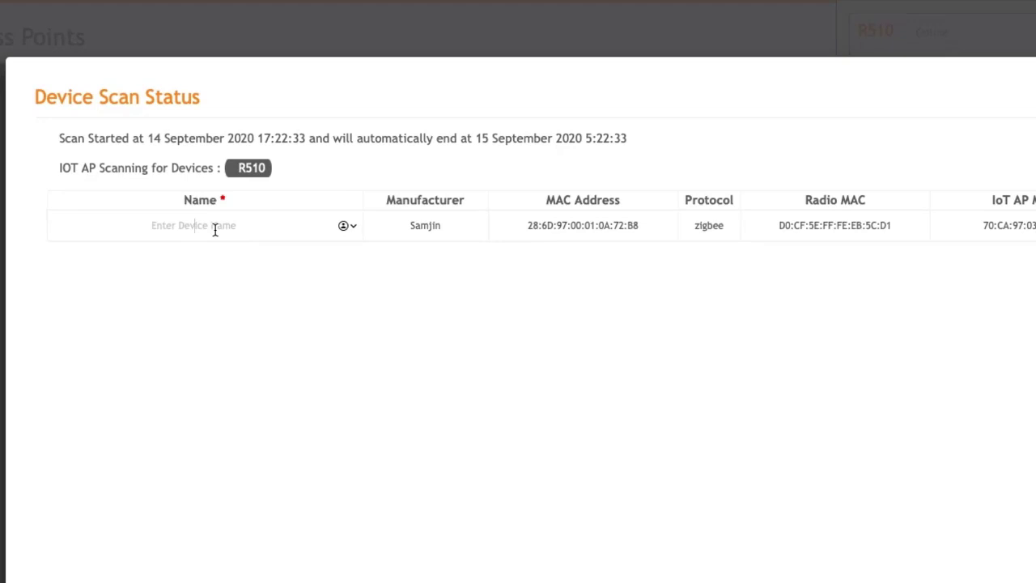
text(BDDOOR01)
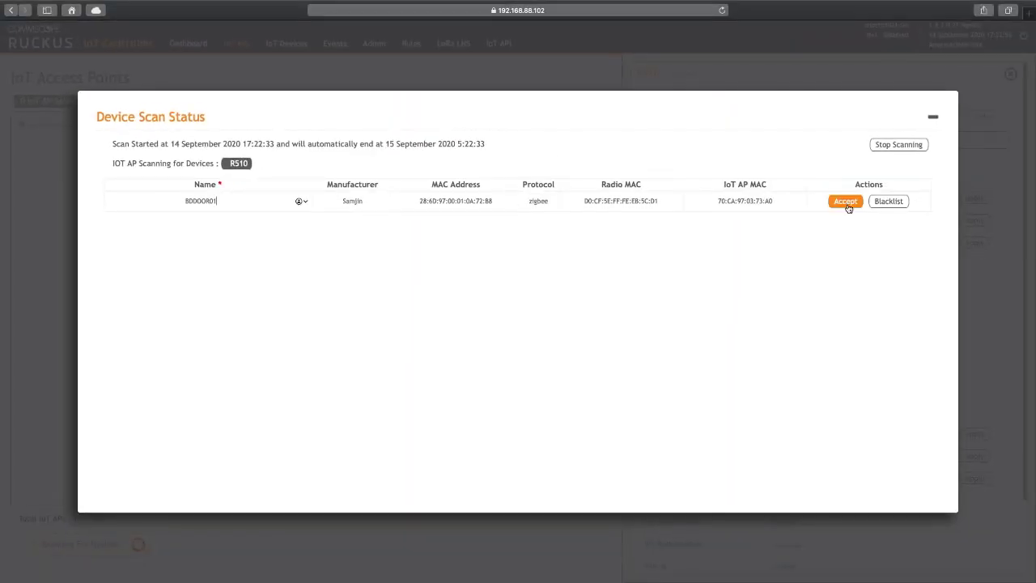
click(845, 201)
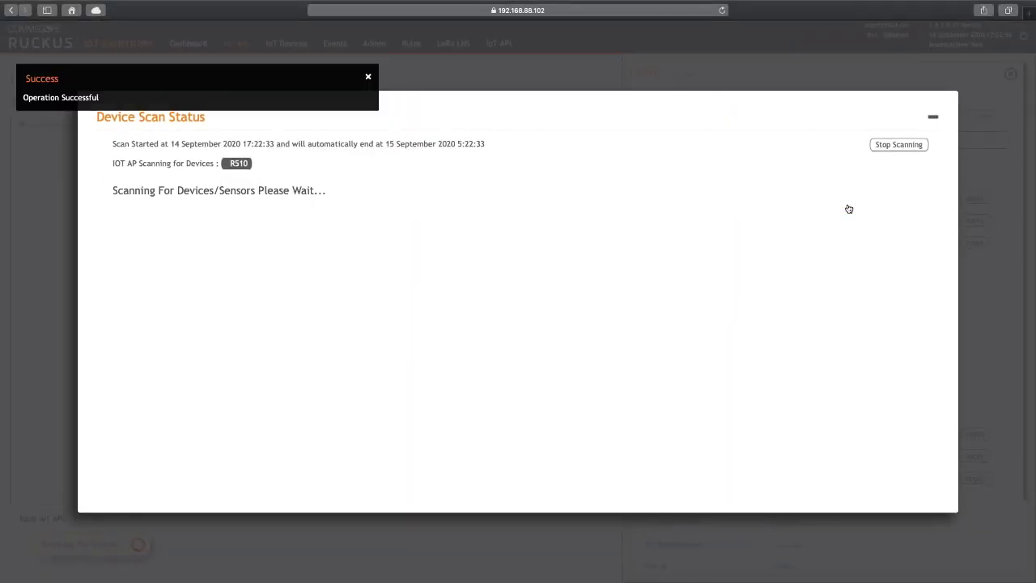
click(886, 147)
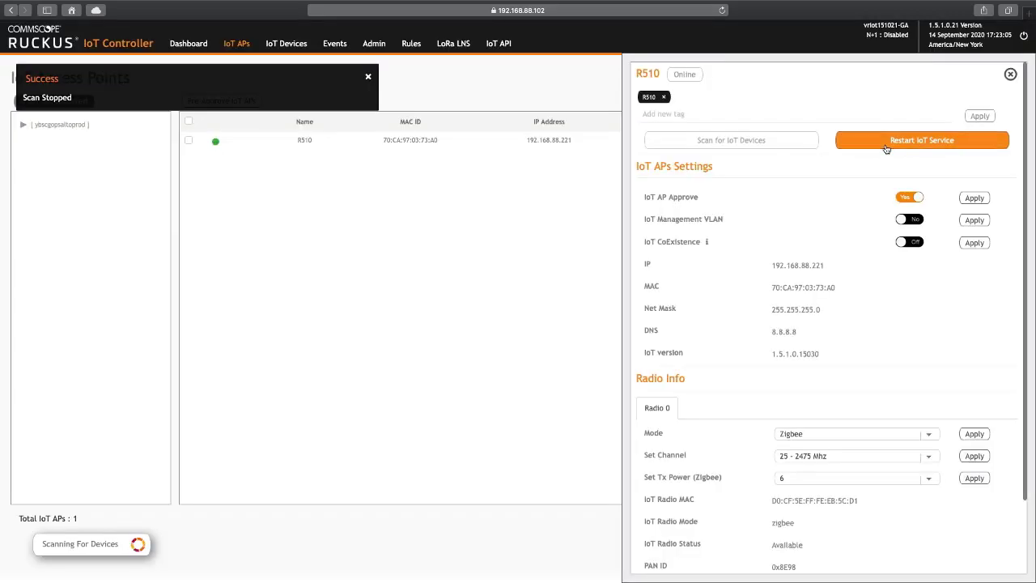
Confirm BDDOOR01 is listed as an online IAS Zone zigbee device, then go to Rules
click(299, 50)
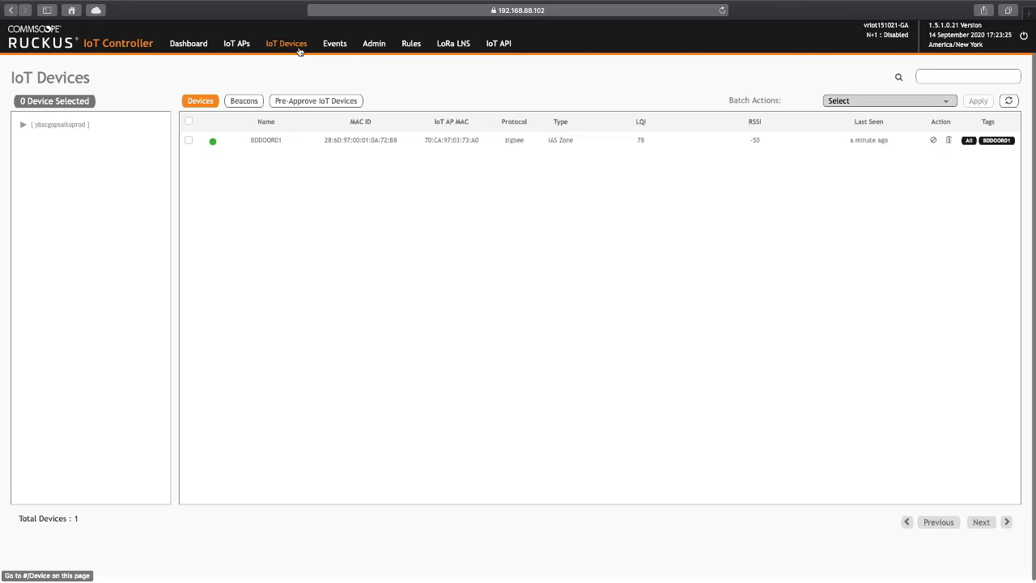
click(411, 44)
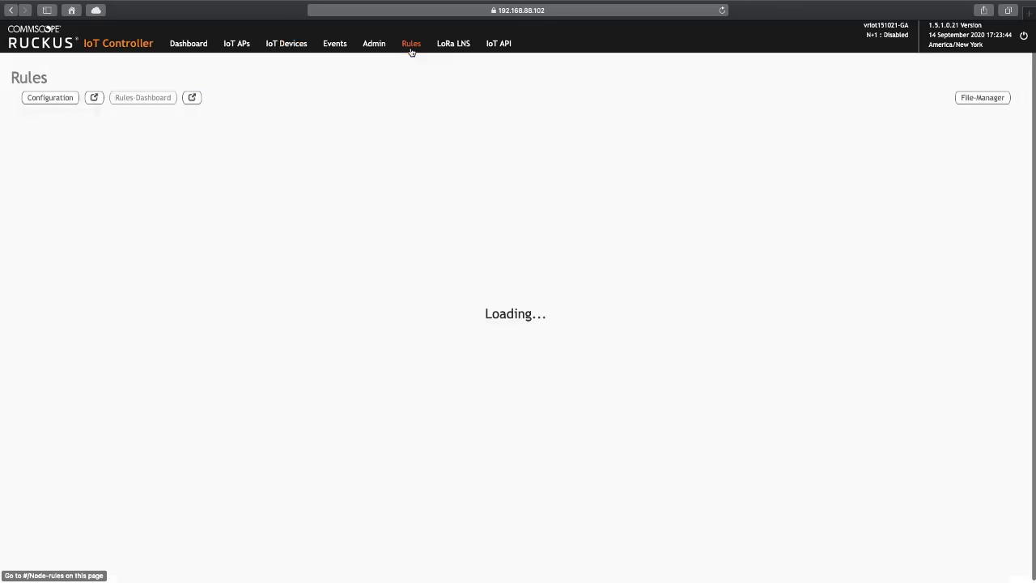
In the rules Configuration flow, open the Settings inject node's payload in the JSON editor
click(50, 97)
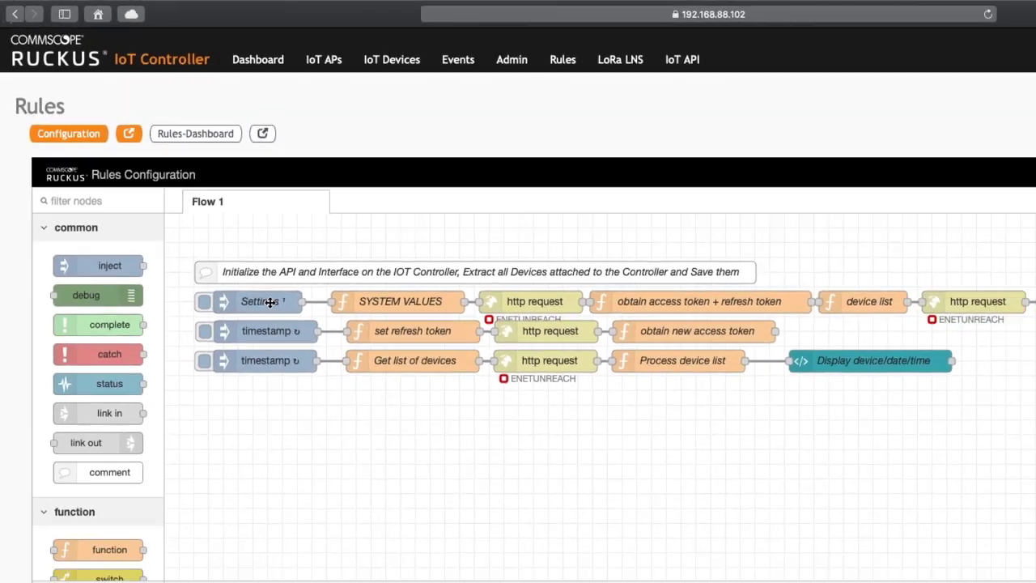
double_click(334, 373)
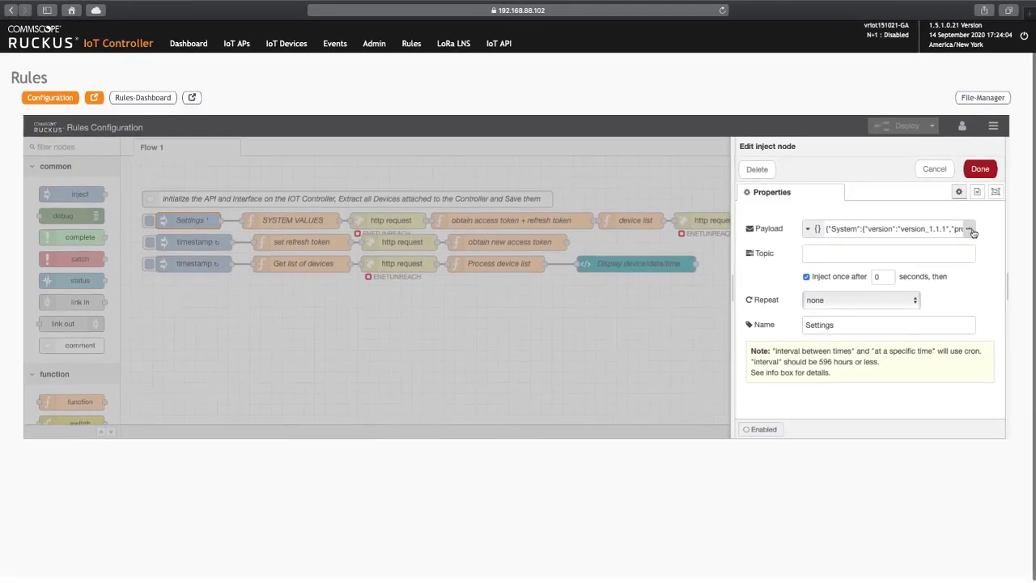
click(973, 231)
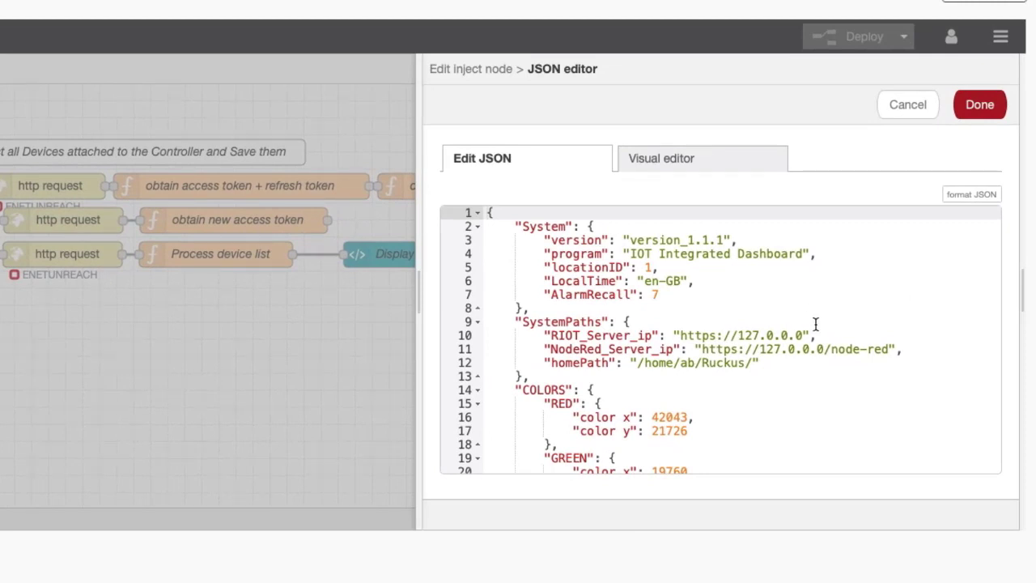
Change RIOT_Server_ip and NodeRed_Server_ip in the settings JSON to 192.168.88.102 and confirm
click(805, 335)
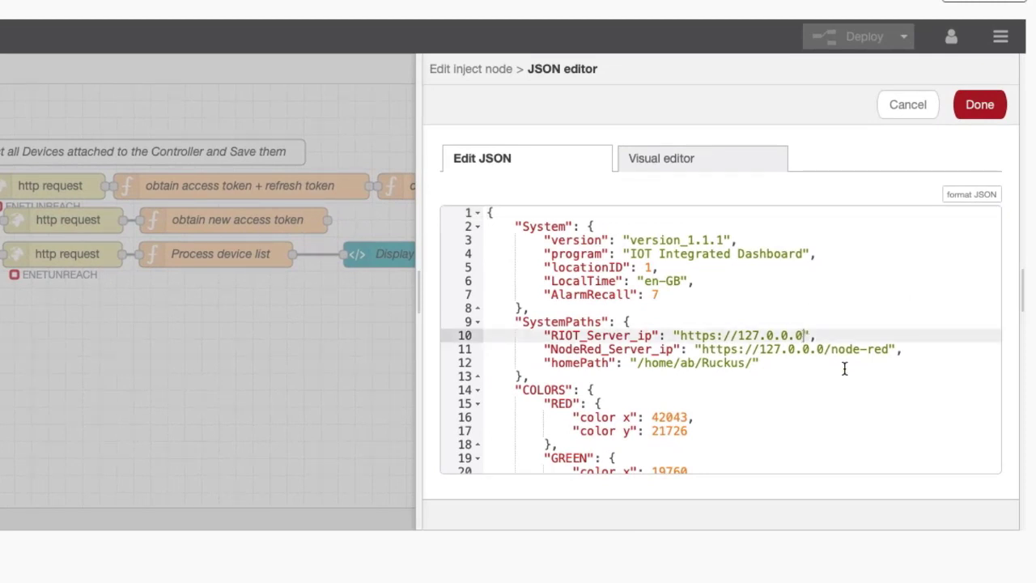
key(BackSpace)
key(BackSpace)
key(BackSpace)
key(BackSpace)
key(BackSpace)
key(BackSpace)
key(BackSpace)
key(BackSpace)
text(92.168.88.102)
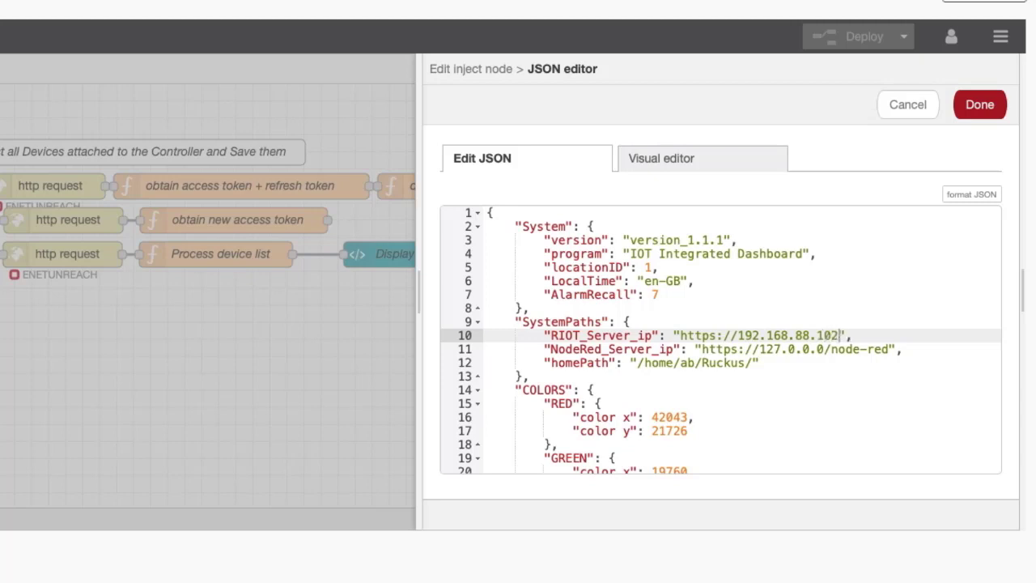
click(826, 350)
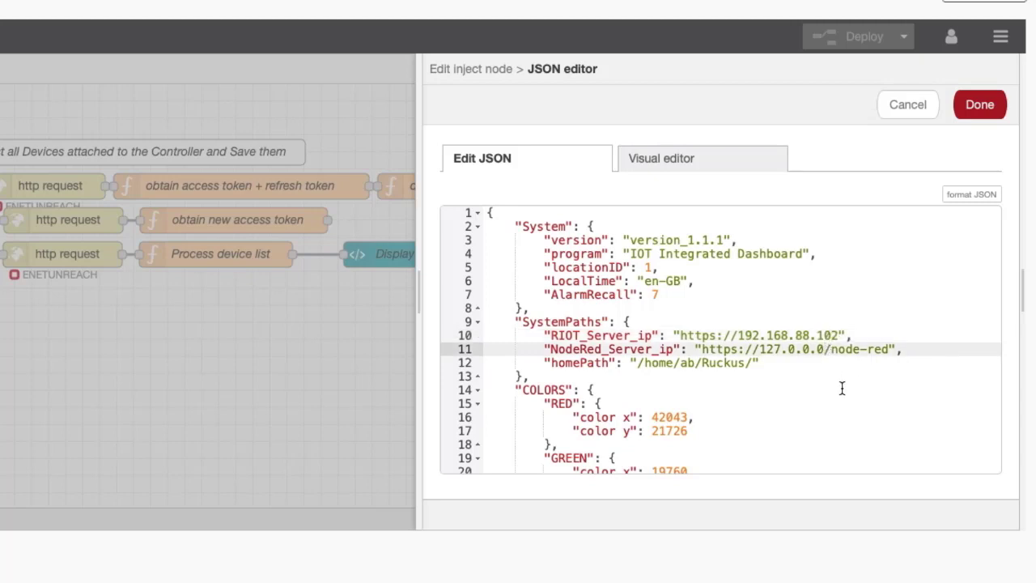
key(BackSpace)
key(BackSpace)
key(BackSpace)
key(BackSpace)
key(BackSpace)
key(BackSpace)
key(BackSpace)
key(BackSpace)
key(BackSpace)
text(192.168)
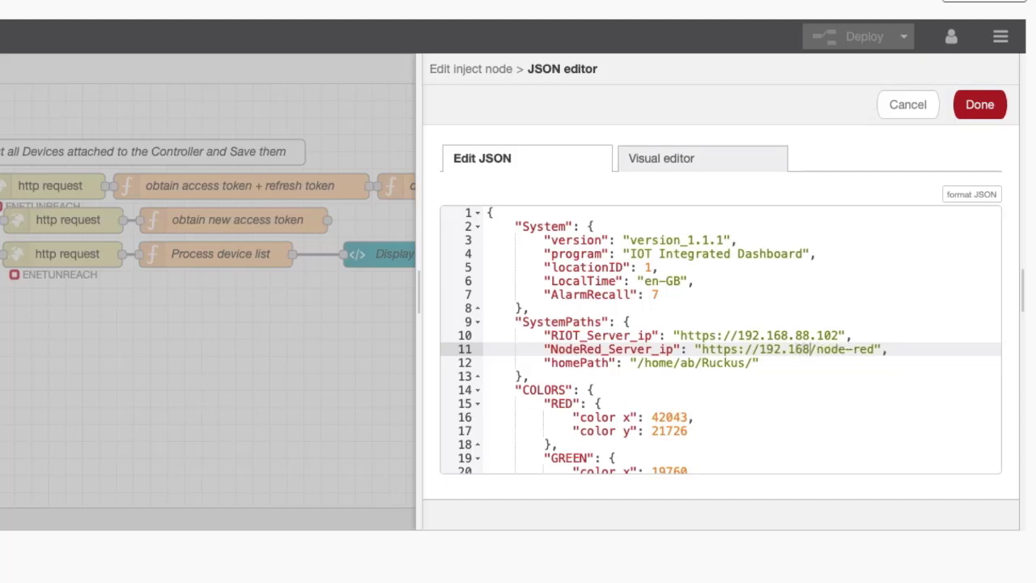
text(.88)
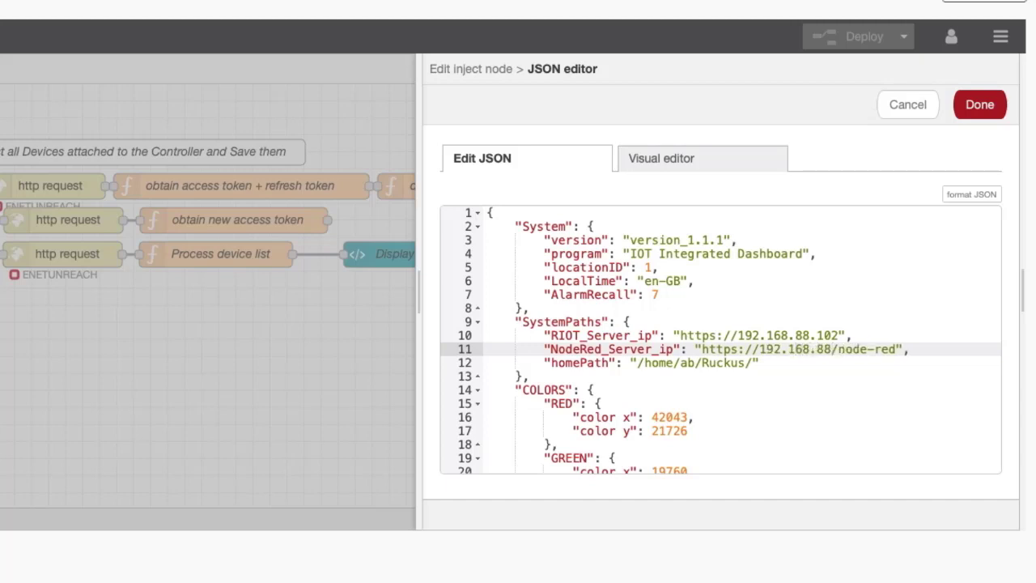
text(.102)
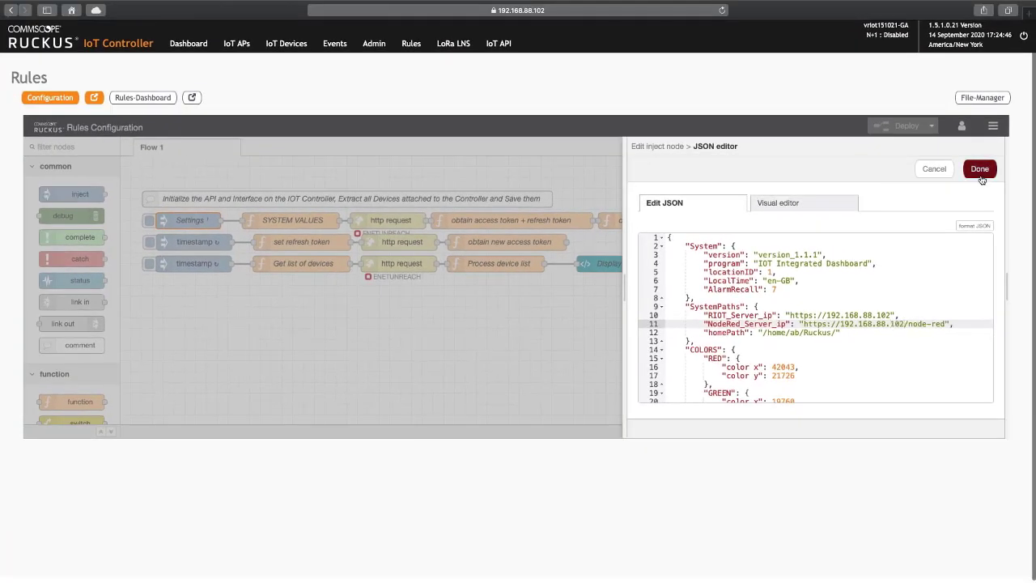
click(980, 169)
In the SYSTEM VALUES function, change BDDOOR01's mapping from Settings.Devices.Centralite to Settings.Devices.Samsung
click(979, 168)
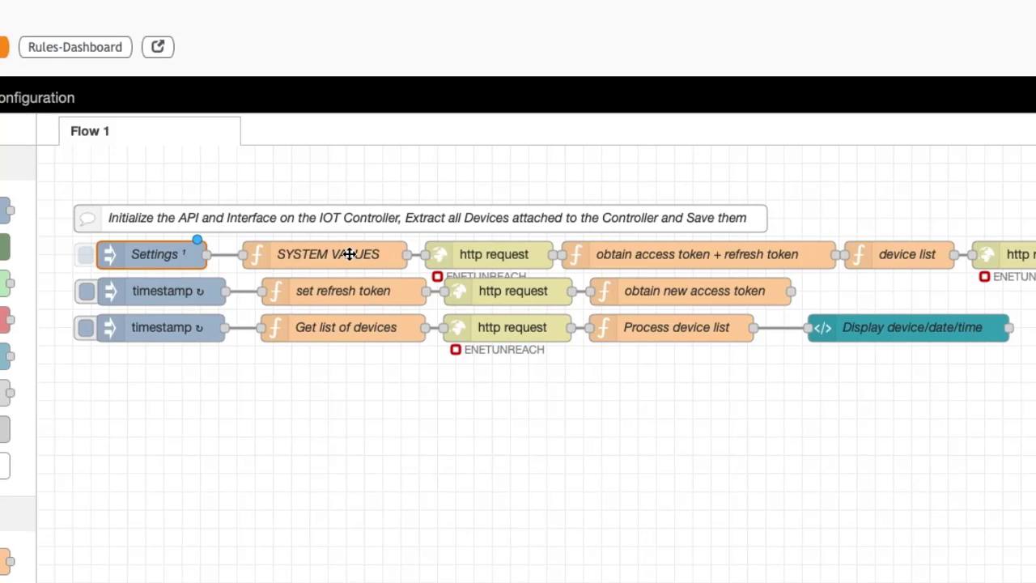
double_click(349, 254)
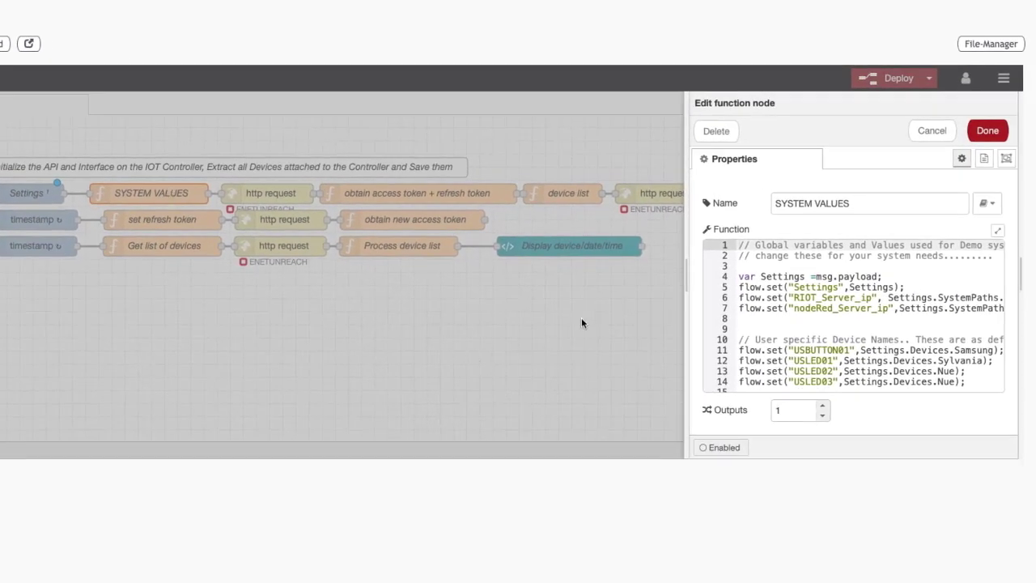
scroll(716, 364, down, 5)
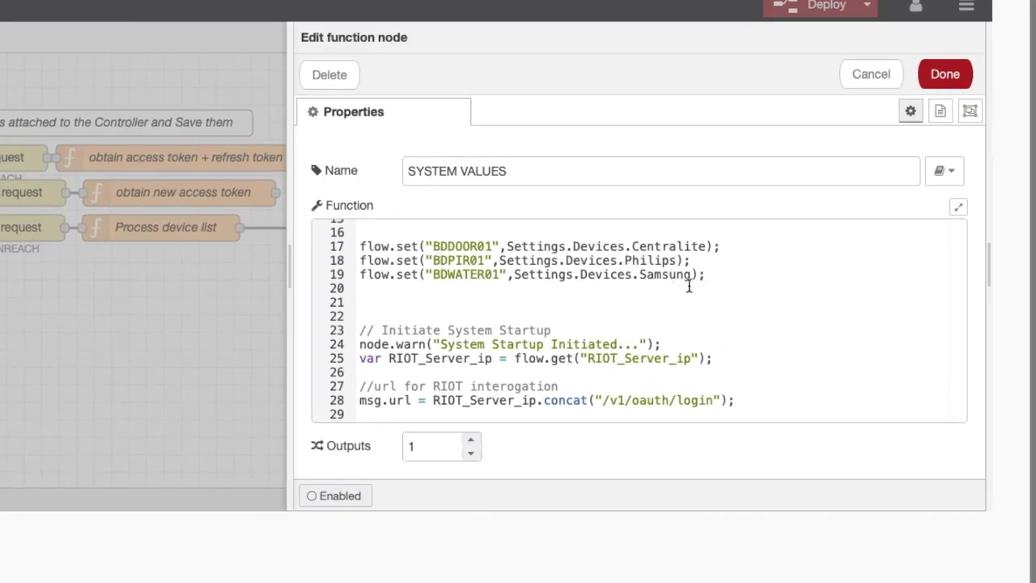
click(709, 246)
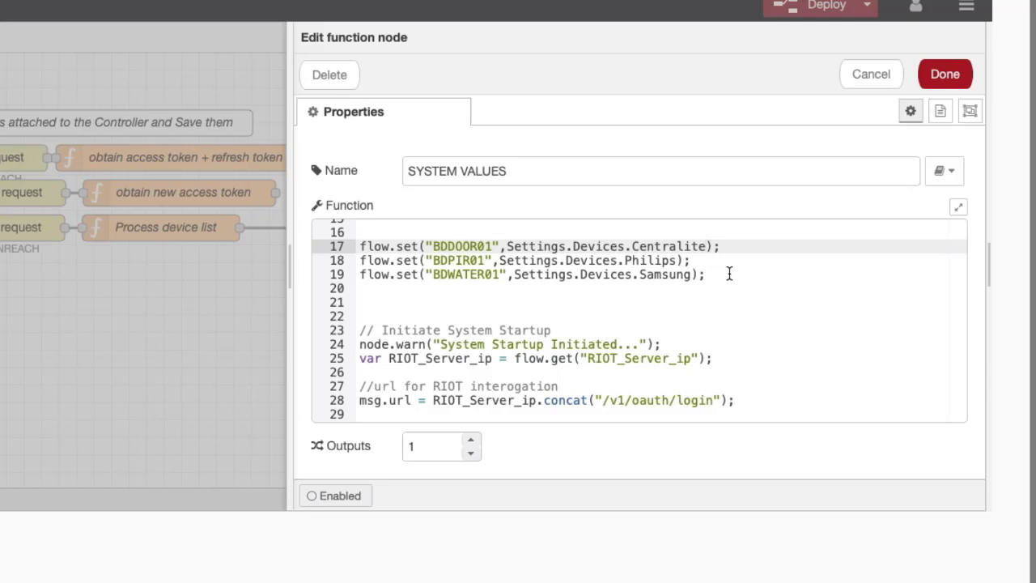
key(BackSpace)
key(BackSpace)
key(BackSpace)
key(BackSpace)
key(BackSpace)
key(BackSpace)
key(BackSpace)
key(BackSpace)
key(BackSpace)
key(BackSpace)
text(Samsung)
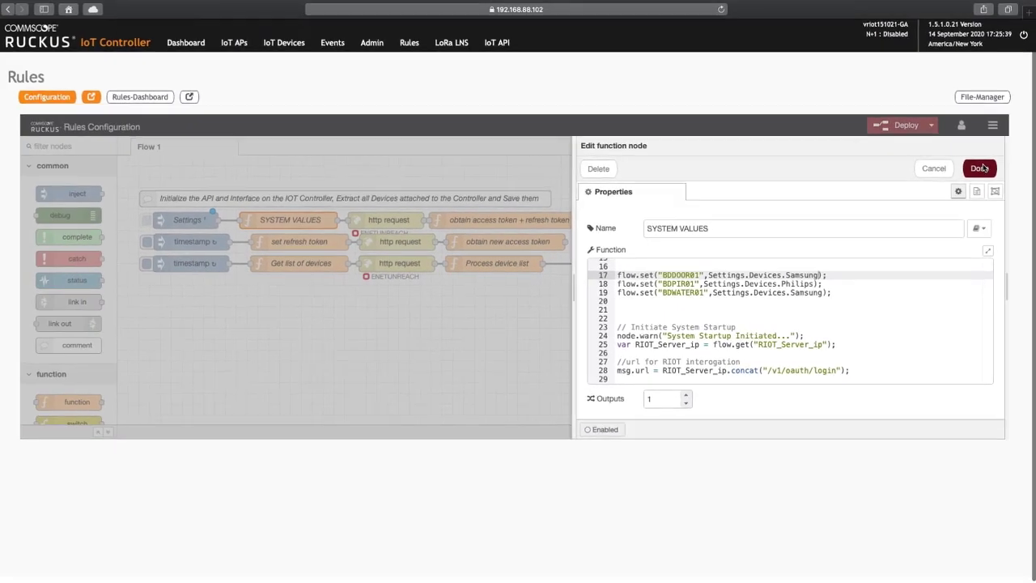
click(979, 168)
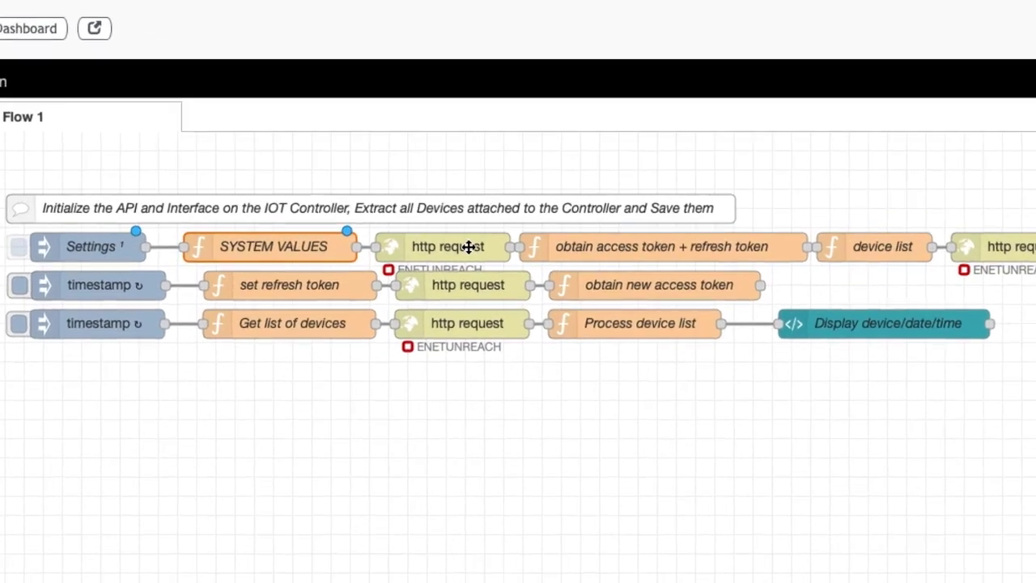
Fill in the http request node's basic-authentication username and password and close it
click(404, 219)
double_click(470, 247)
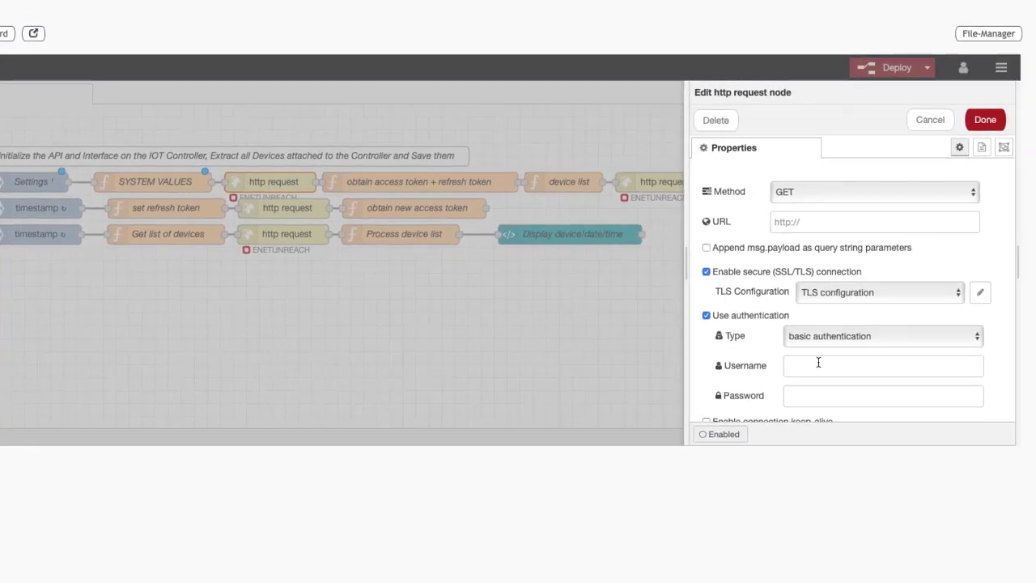
click(804, 367)
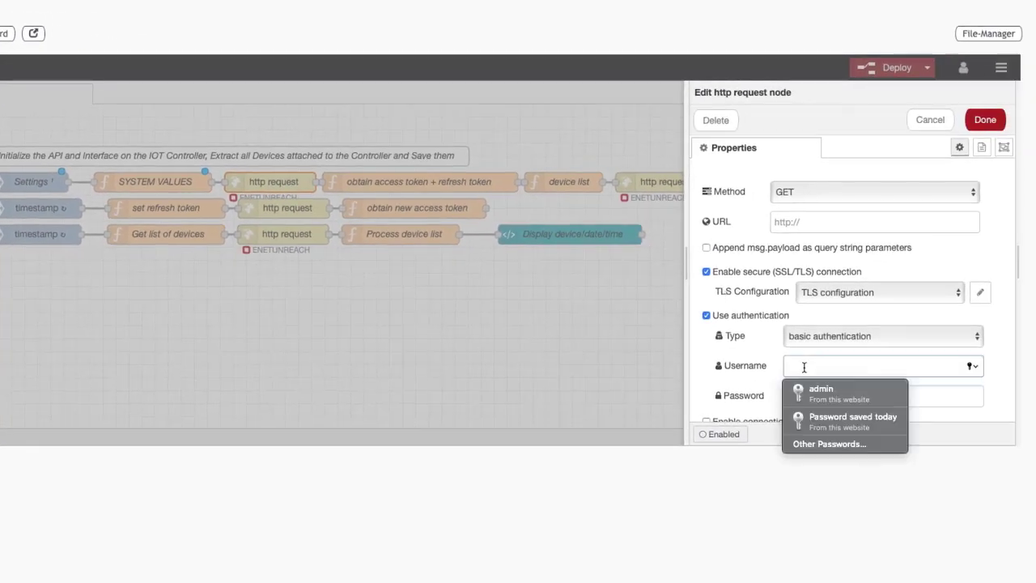
text(admin)
scroll(798, 393, down, 2)
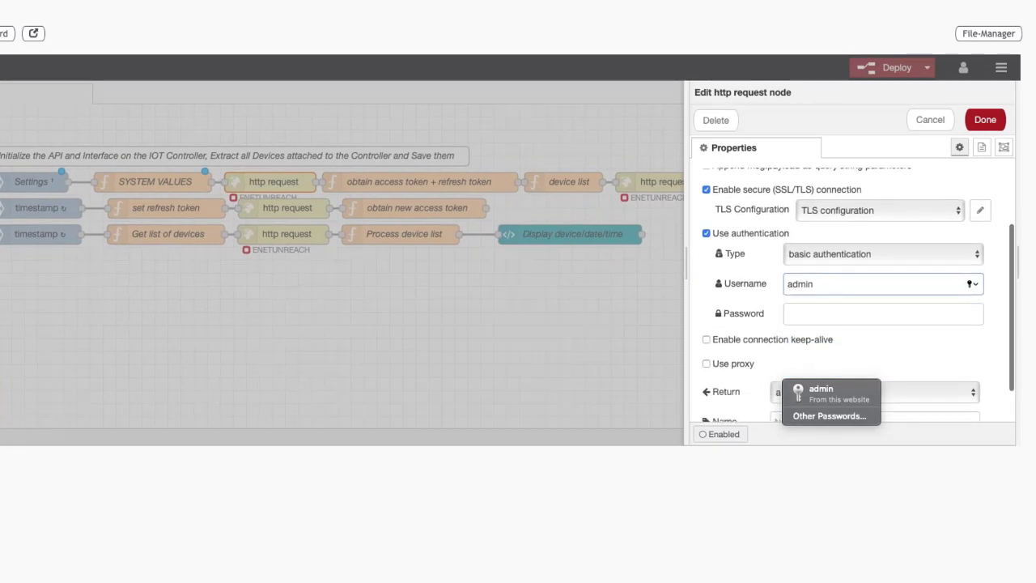
click(806, 311)
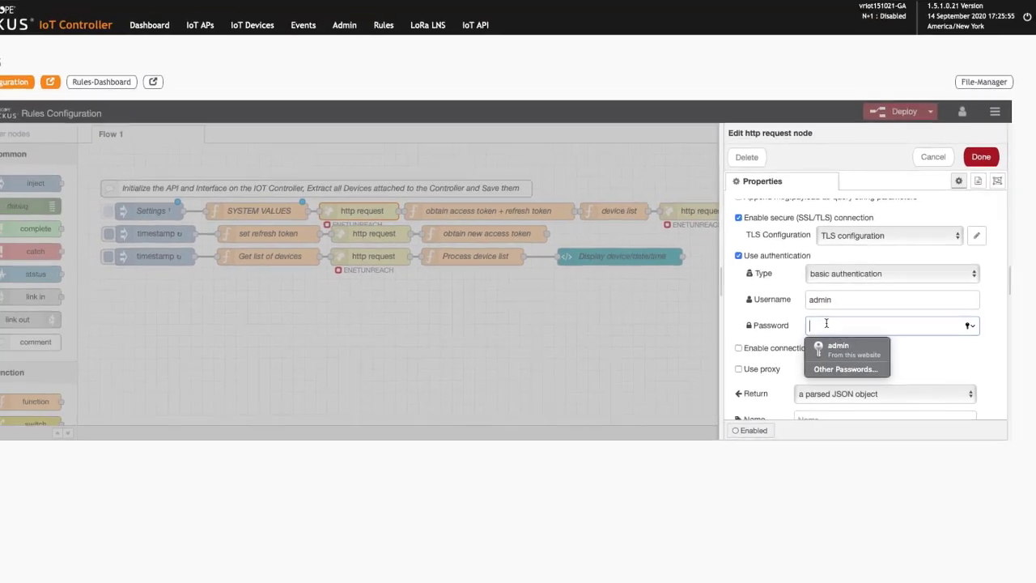
text(••••)
key(Return)
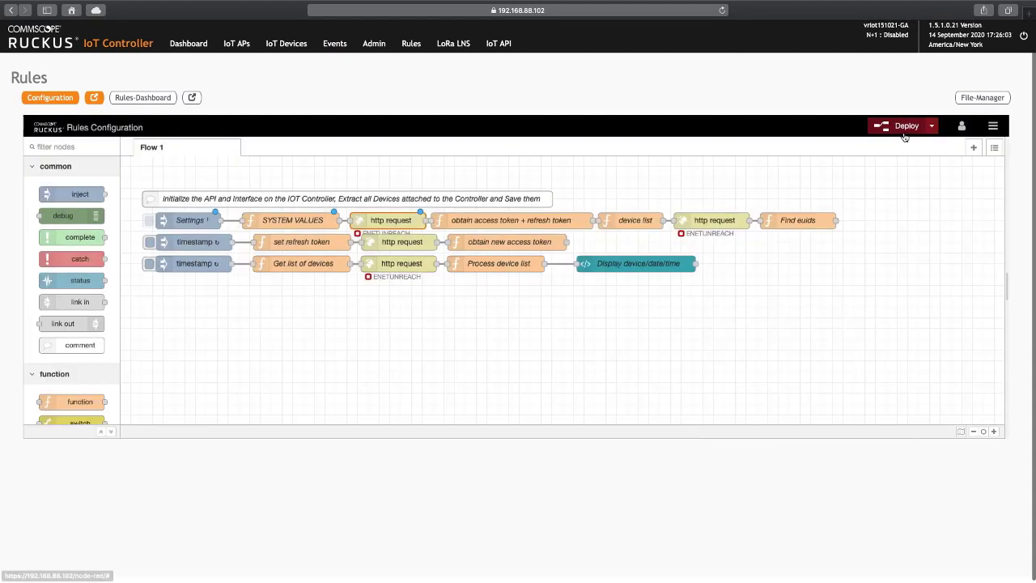
Deploy Flow 1 and open the Rules-Dashboard showing BDDOOR01 as a zigbee IAS Zone device
click(904, 127)
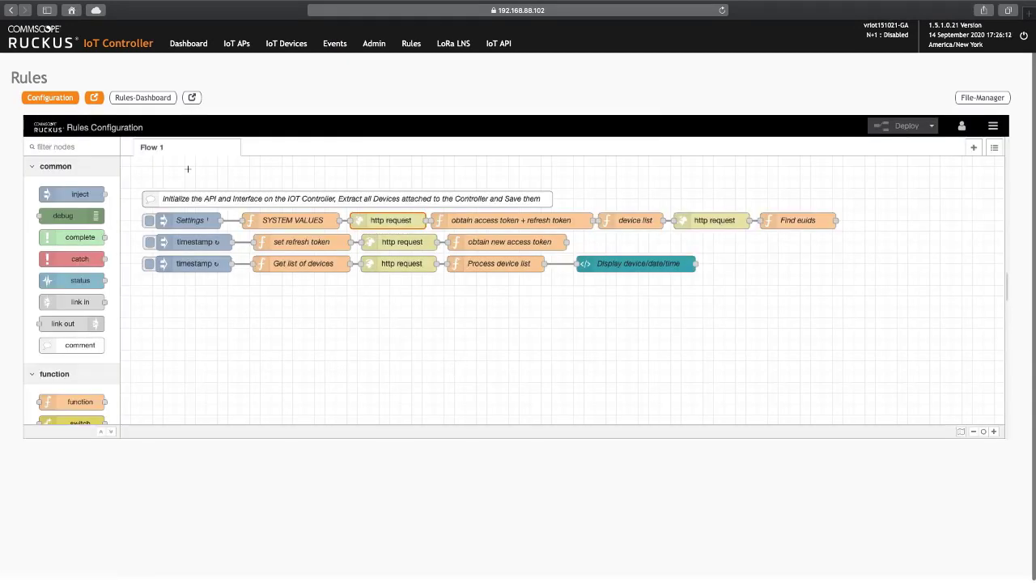
click(152, 101)
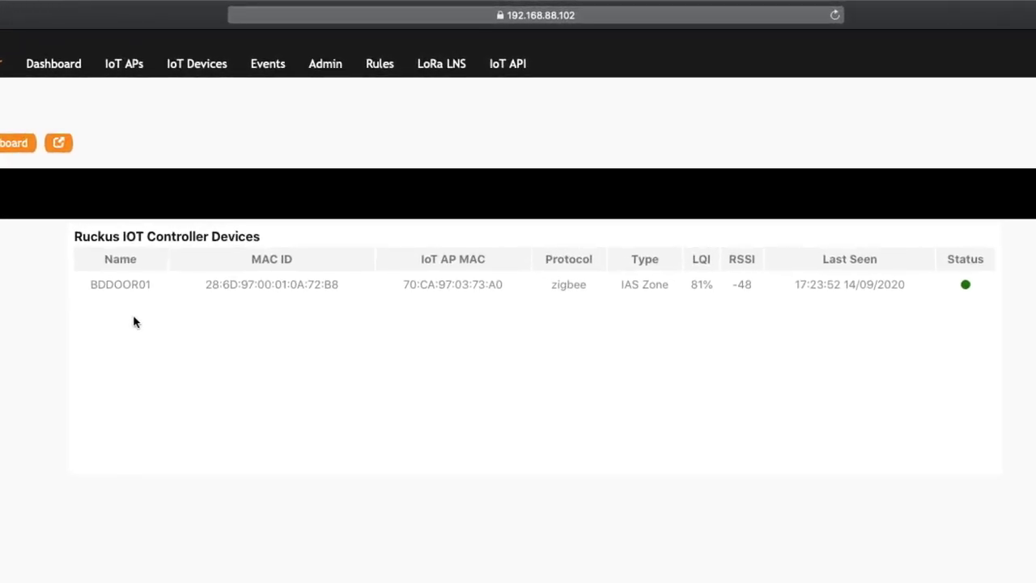